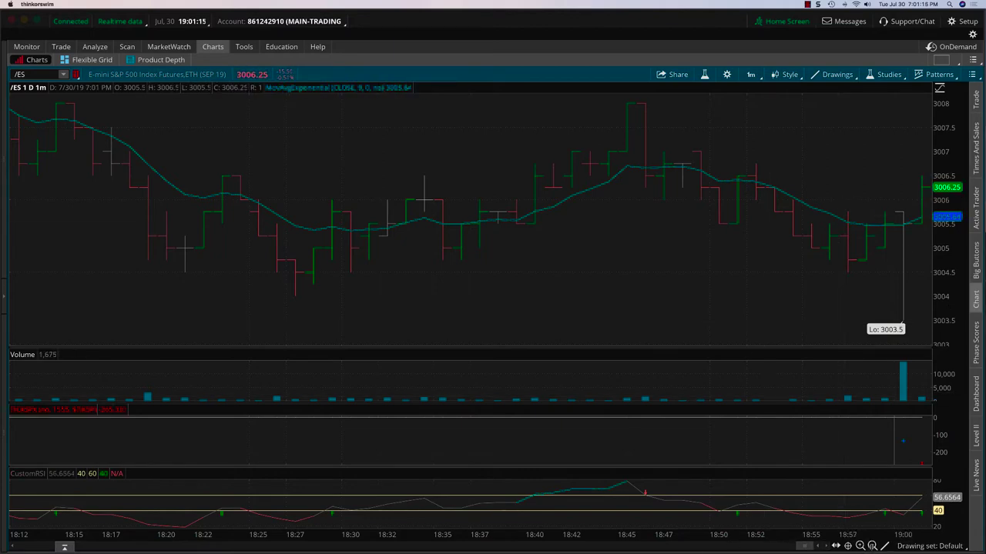
# Step: Zoom out the /ES 1-minute chart to show more time history
pyautogui.click(871, 546)
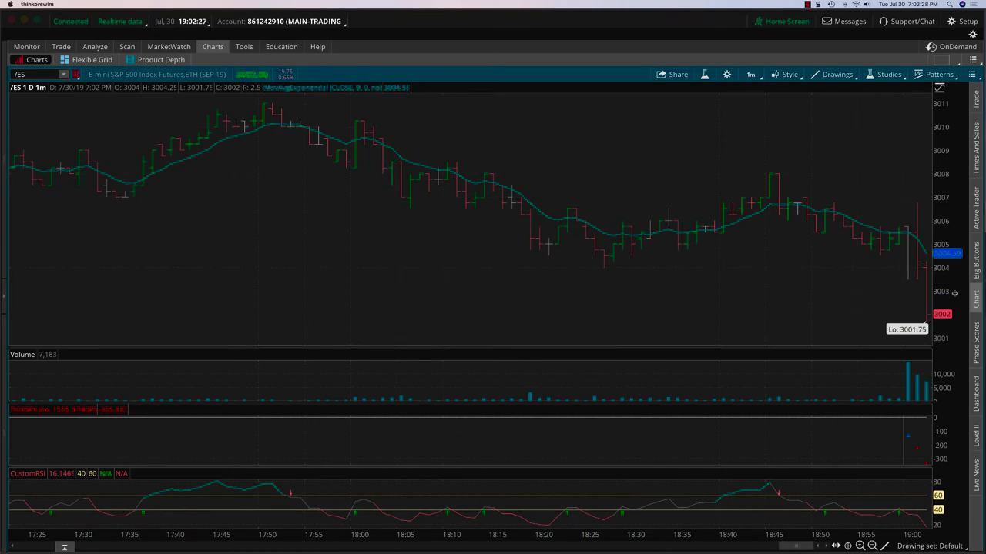
# Step: Load SPX as the underlying on the Analyze page, briefly checking the /ES chart
pyautogui.click(95, 46)
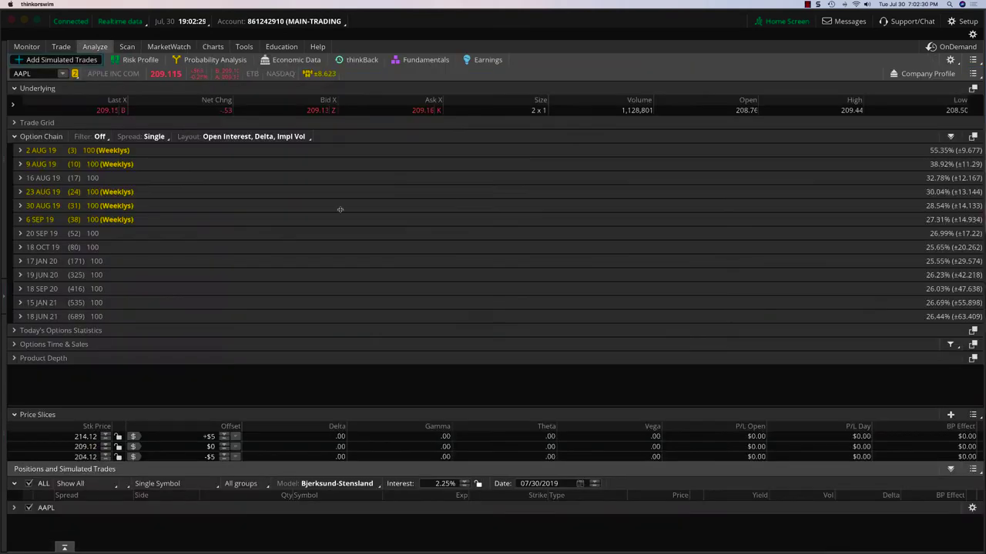
pyautogui.click(31, 72)
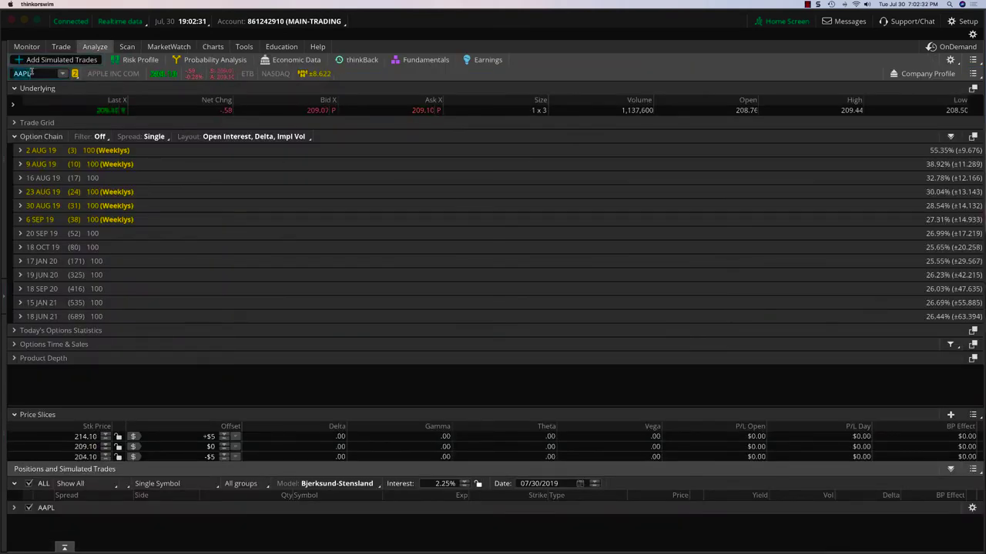
pyautogui.write('SPX')
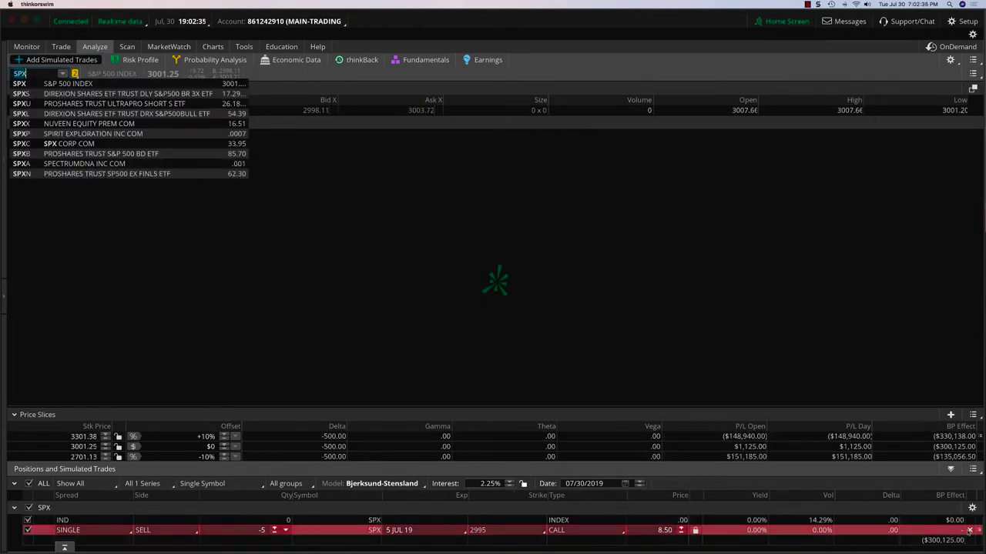
pyautogui.press('Return')
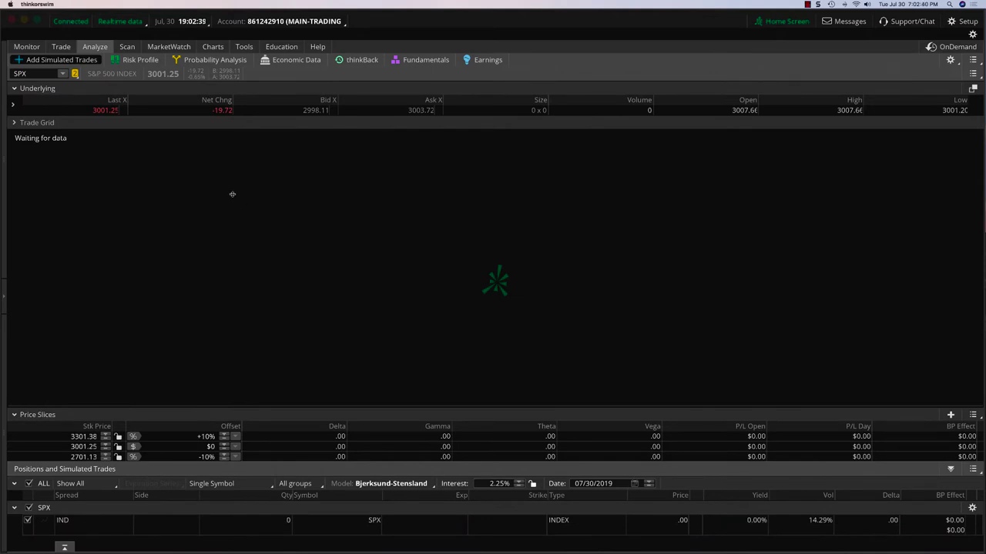
pyautogui.click(212, 46)
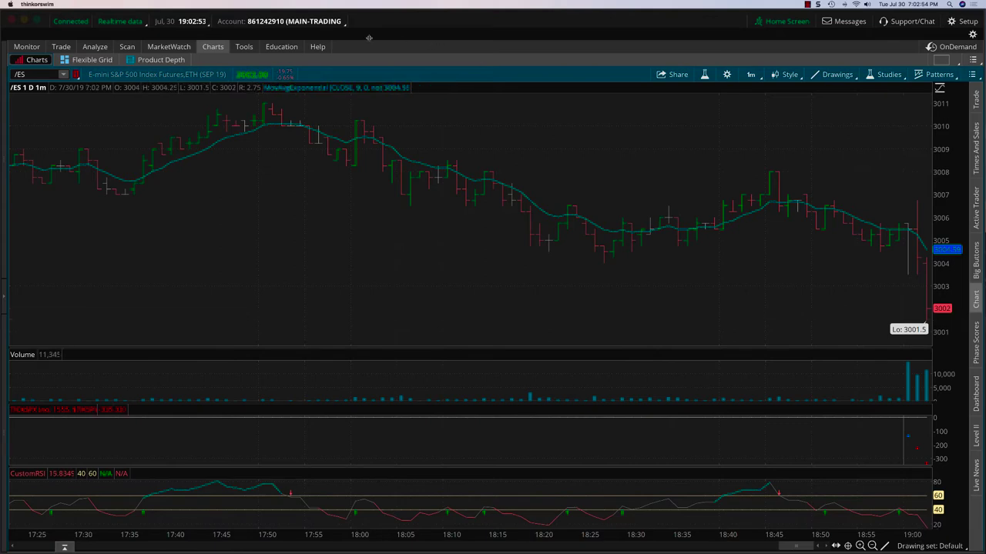
pyautogui.click(91, 47)
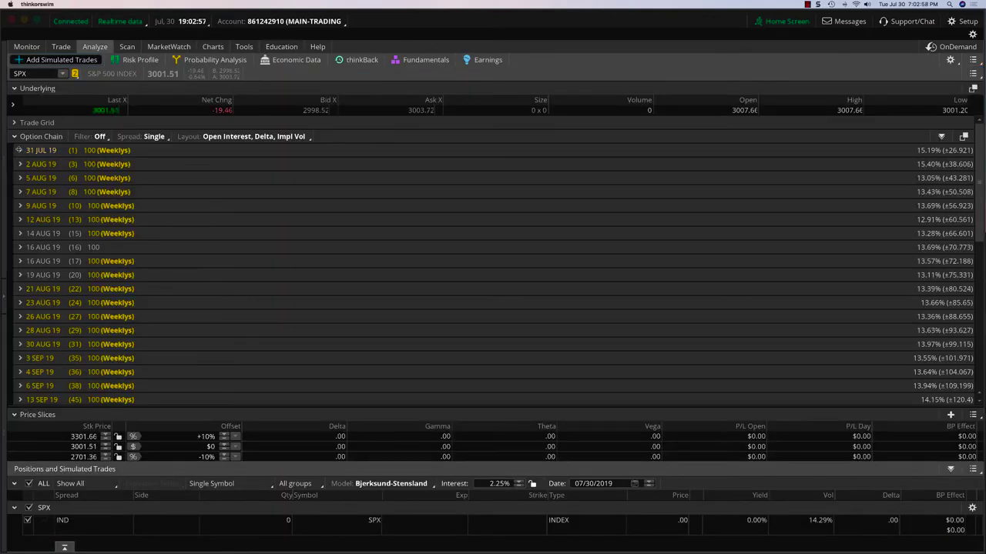
# Step: Expand the 31 JUL 19 SPX option chain, then bring the OptionTiger website forward
pyautogui.click(20, 150)
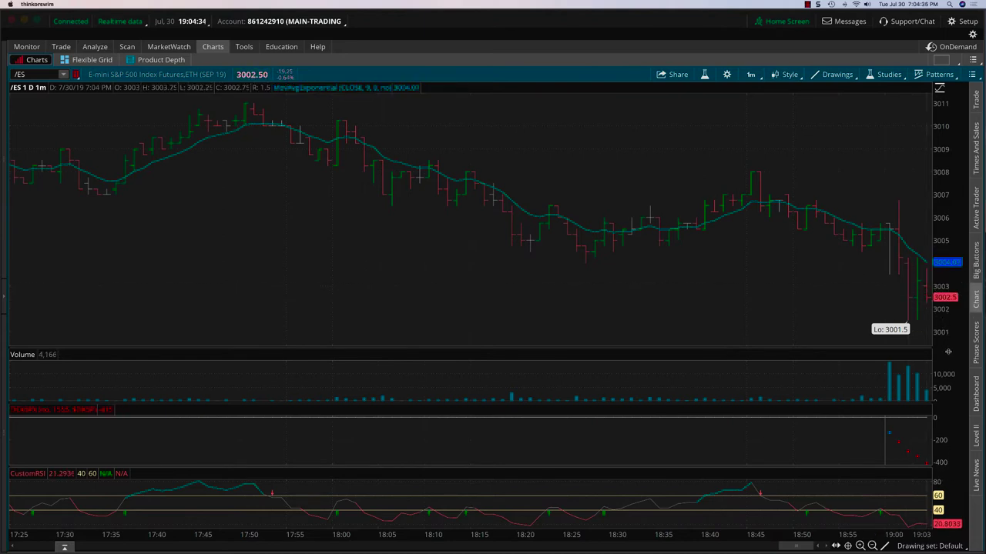
pyautogui.click(972, 326)
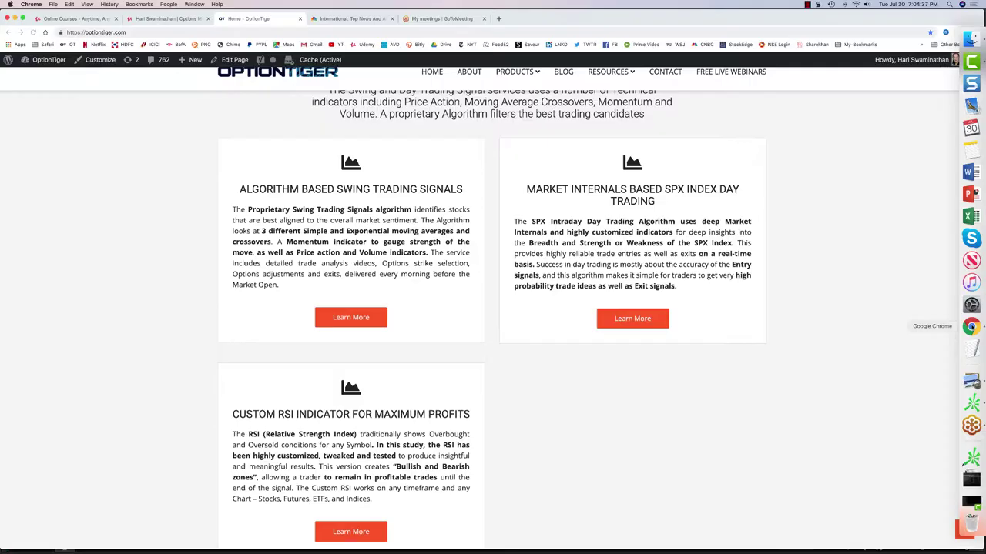
# Step: Scroll ALGOS-PPT.pdf in Preview to page 11, 'Flexibility – Trading Instruments'
pyautogui.click(972, 381)
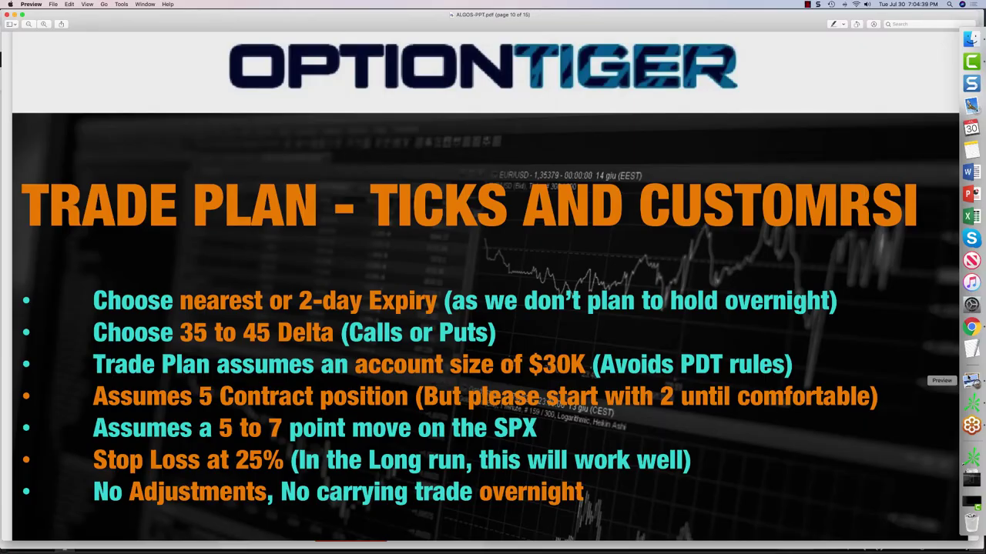
pyautogui.scroll(-10, 504, 329)
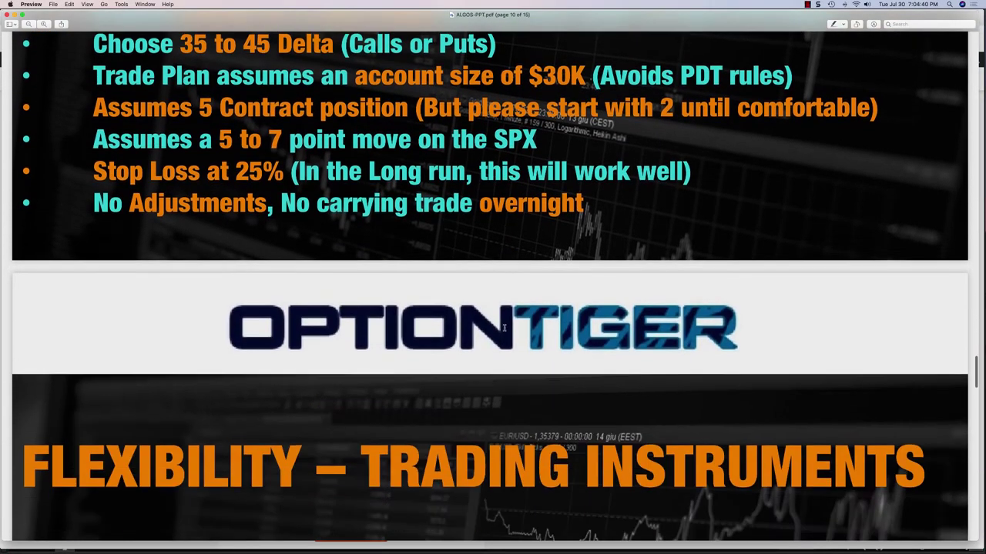
pyautogui.scroll(-6, 505, 329)
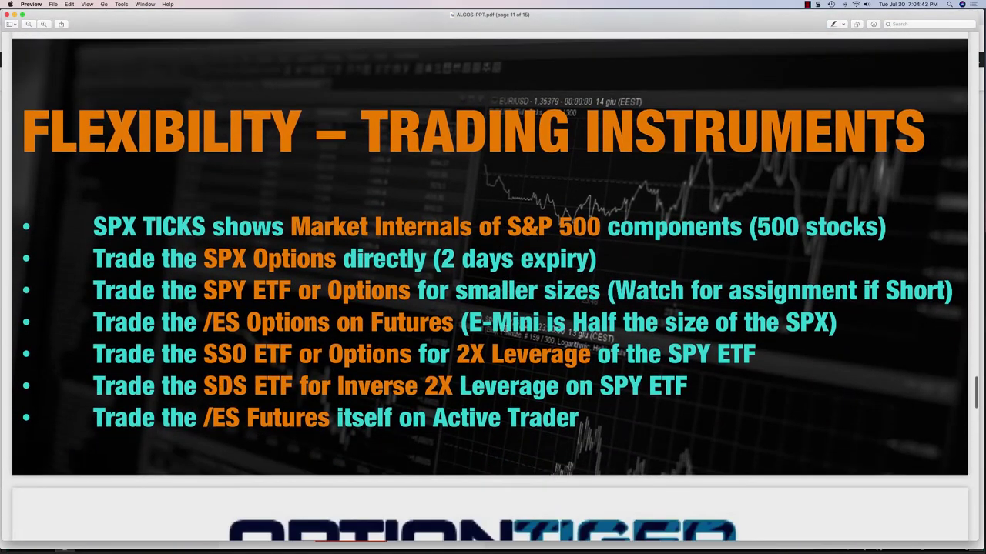
pyautogui.scroll(2, 504, 327)
pyautogui.scroll(2, 504, 327)
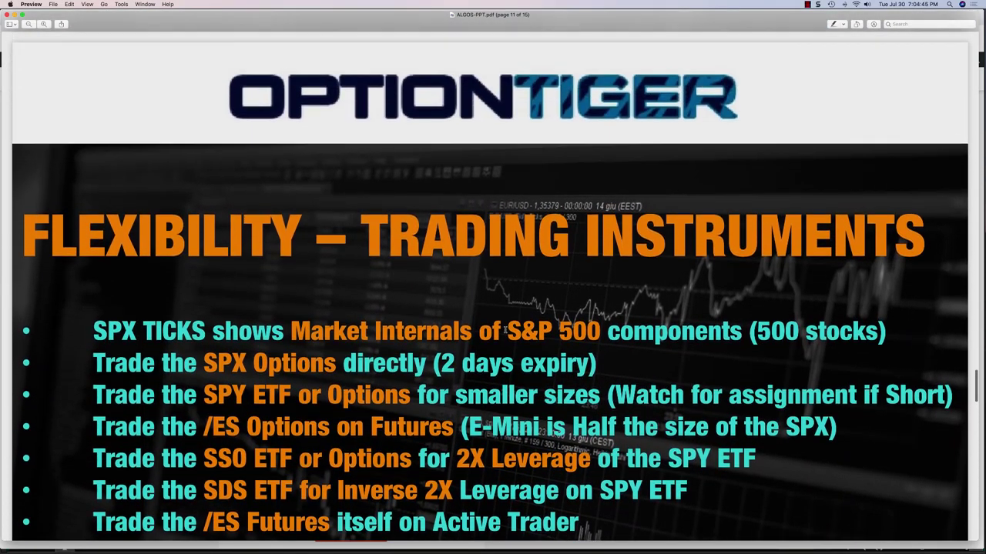
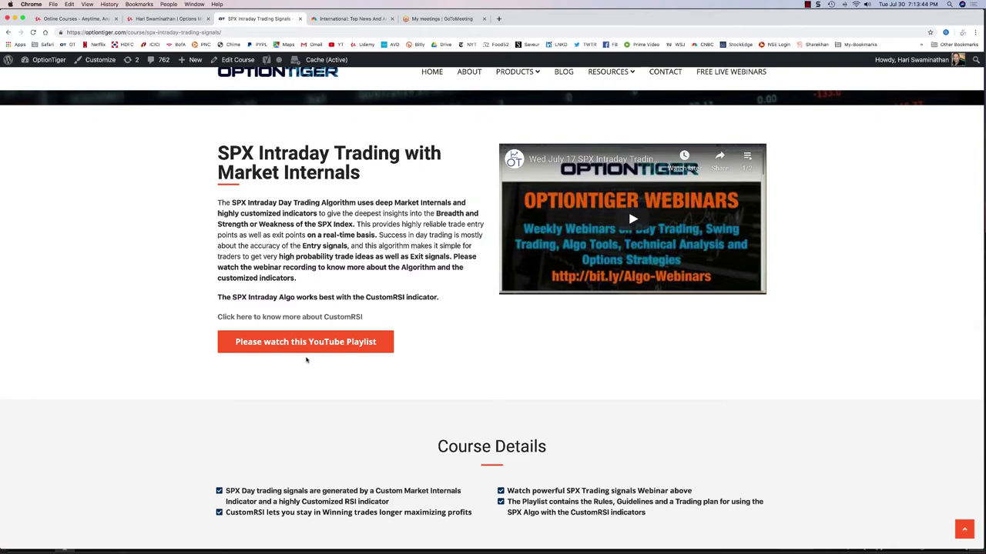
# Step: Review the $997 and $1297 SPX Algo purchase offers in Chrome, then switch to thinkorswim
pyautogui.scroll(-5, 651, 368)
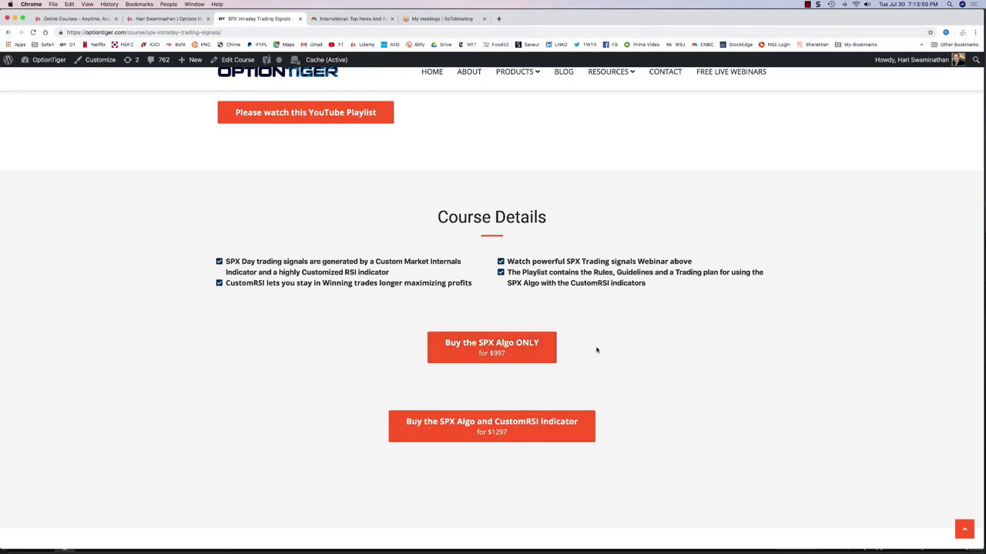
pyautogui.scroll(1, 597, 351)
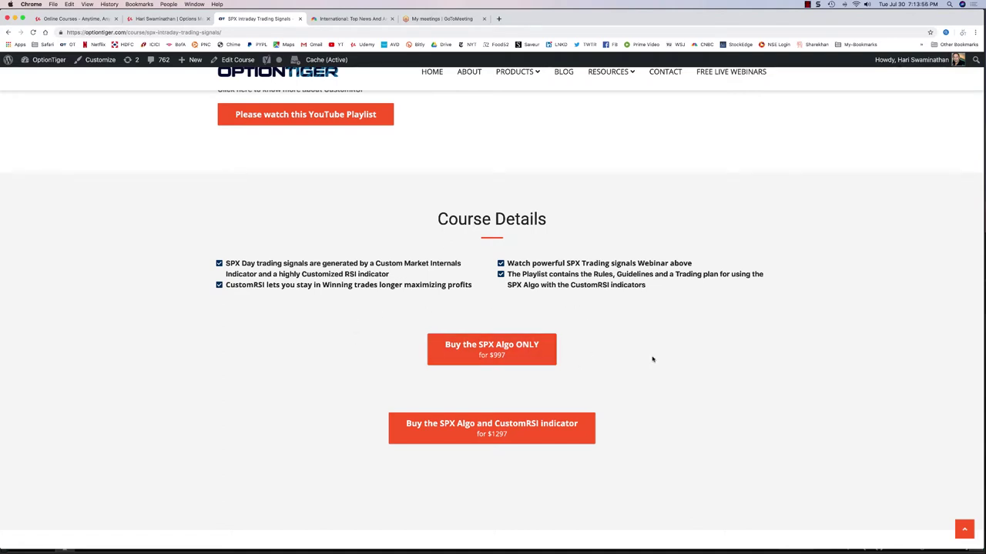
pyautogui.moveTo(979, 328)
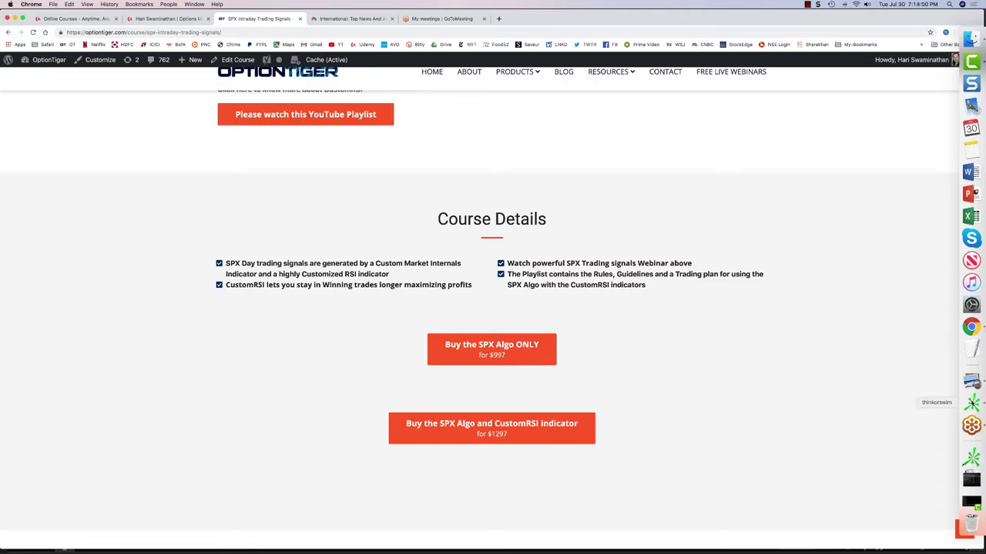
pyautogui.click(971, 402)
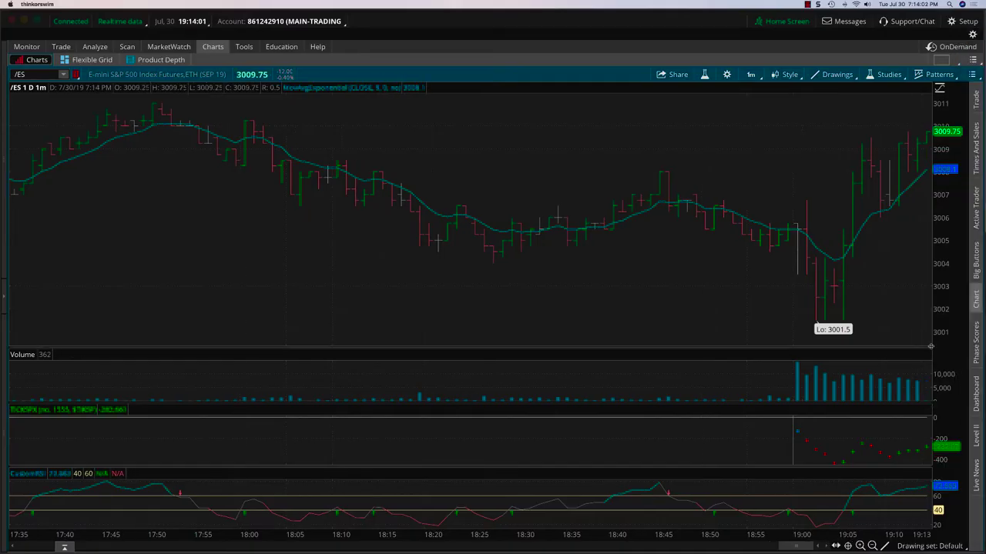
# Step: Review the OptionTiger slide deck's TICKS and CustomRSI rules, then return to the thinkorswim chart
pyautogui.moveTo(981, 347)
pyautogui.click(972, 380)
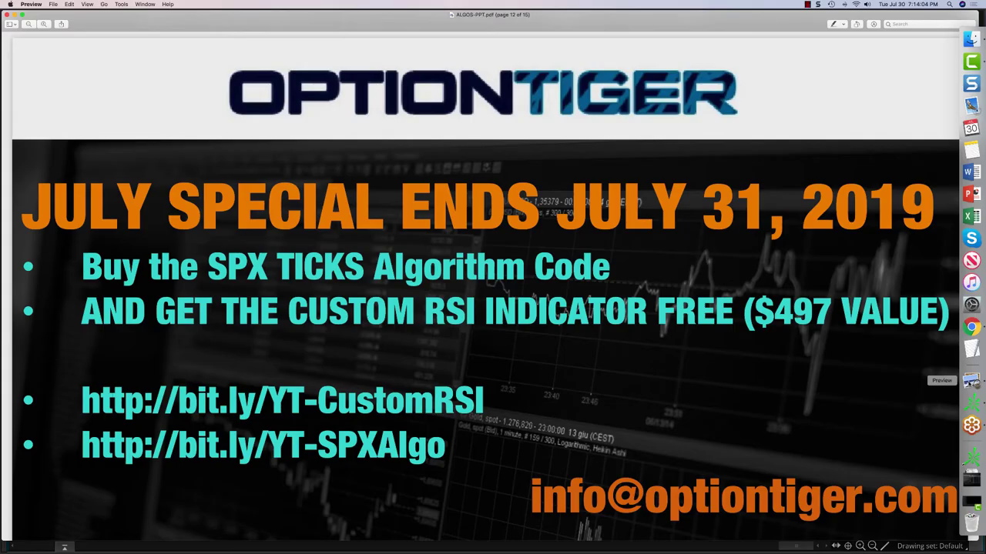
pyautogui.scroll(-2, 577, 357)
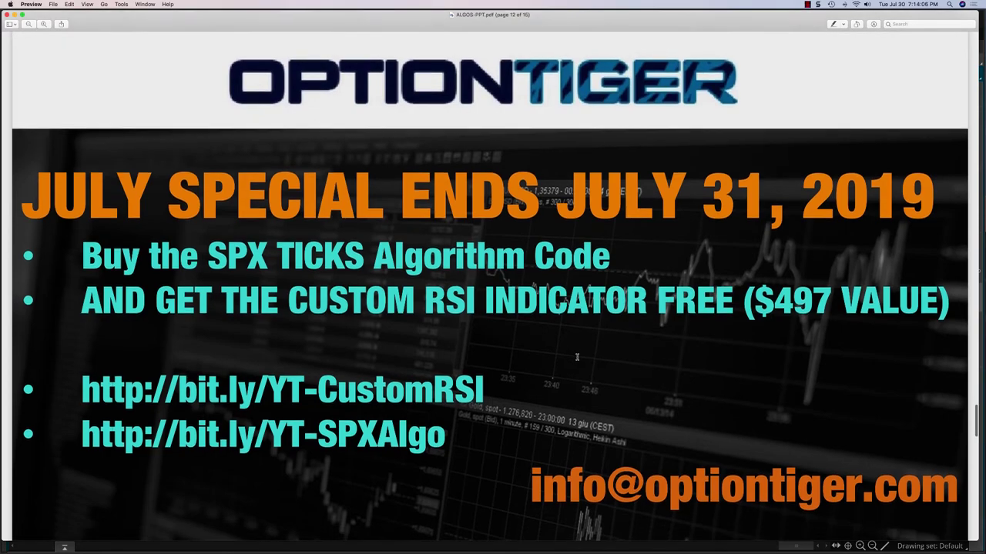
pyautogui.scroll(-15, 577, 356)
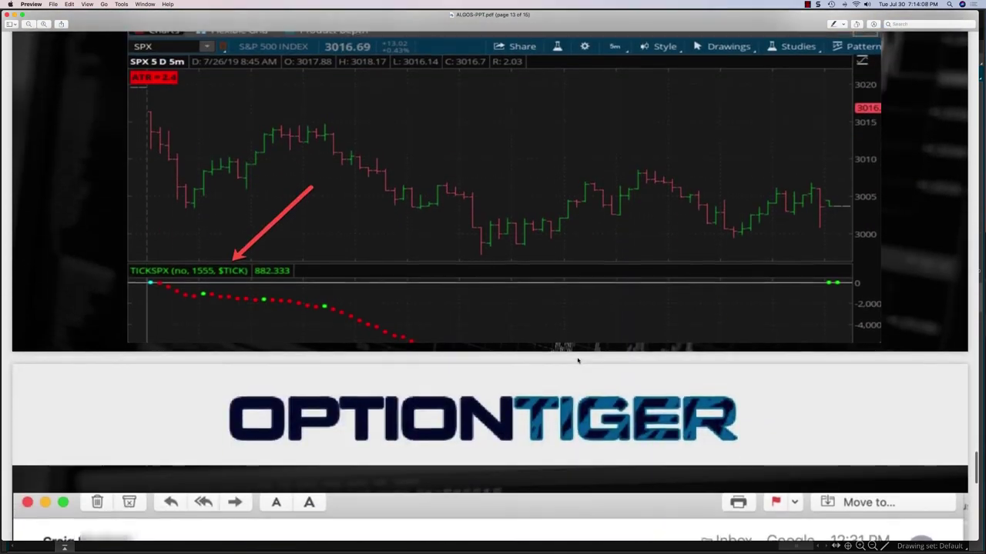
pyautogui.scroll(-3, 577, 360)
pyautogui.scroll(20, 578, 360)
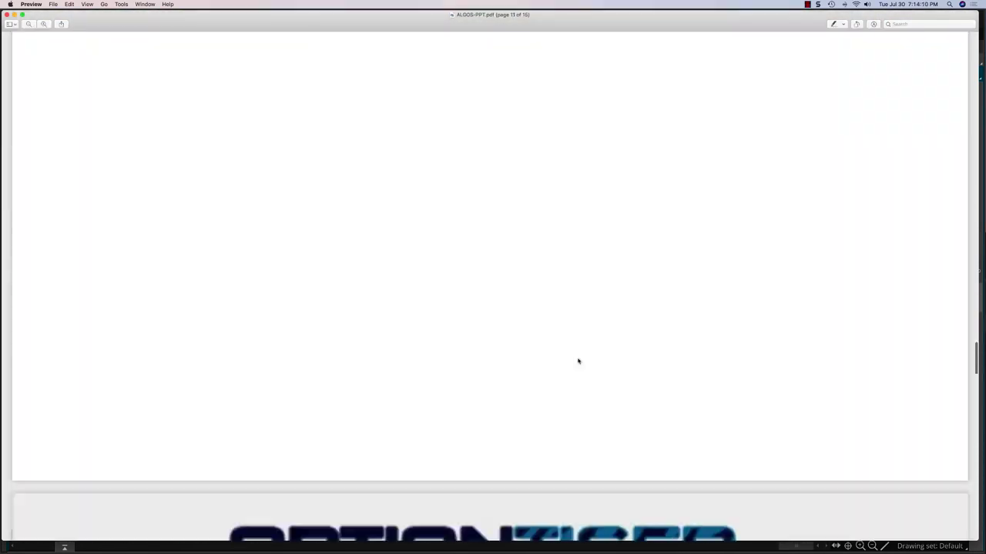
pyautogui.scroll(20, 578, 361)
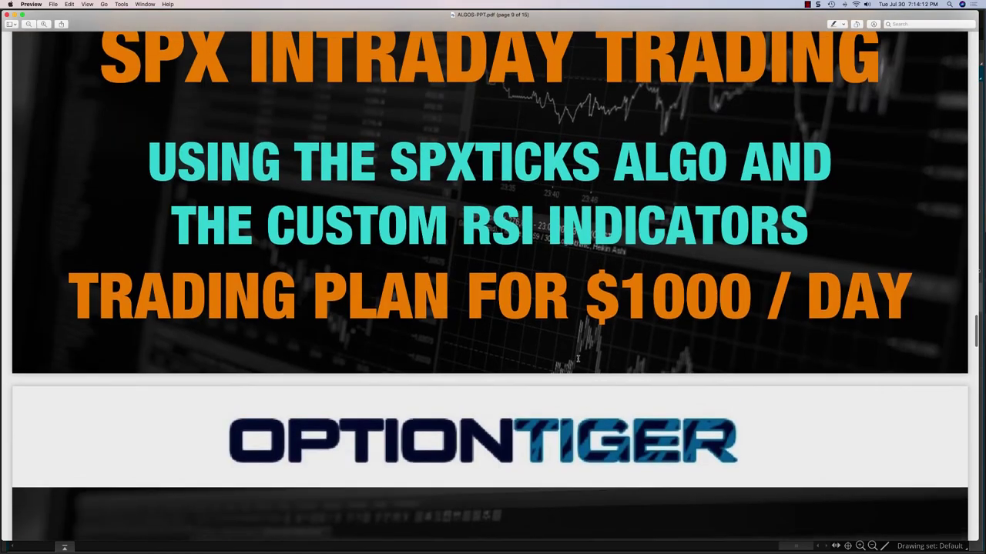
pyautogui.scroll(10, 577, 358)
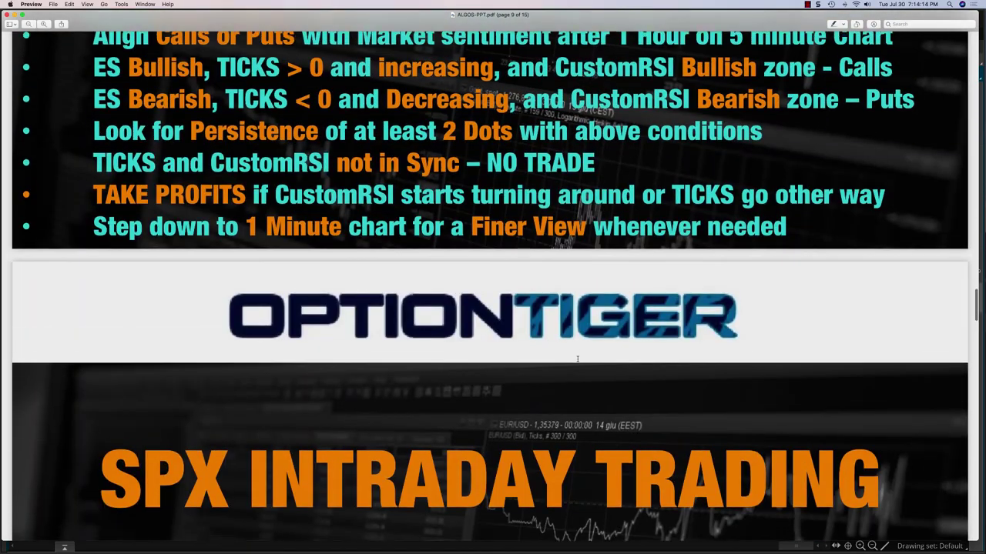
pyautogui.scroll(10, 577, 359)
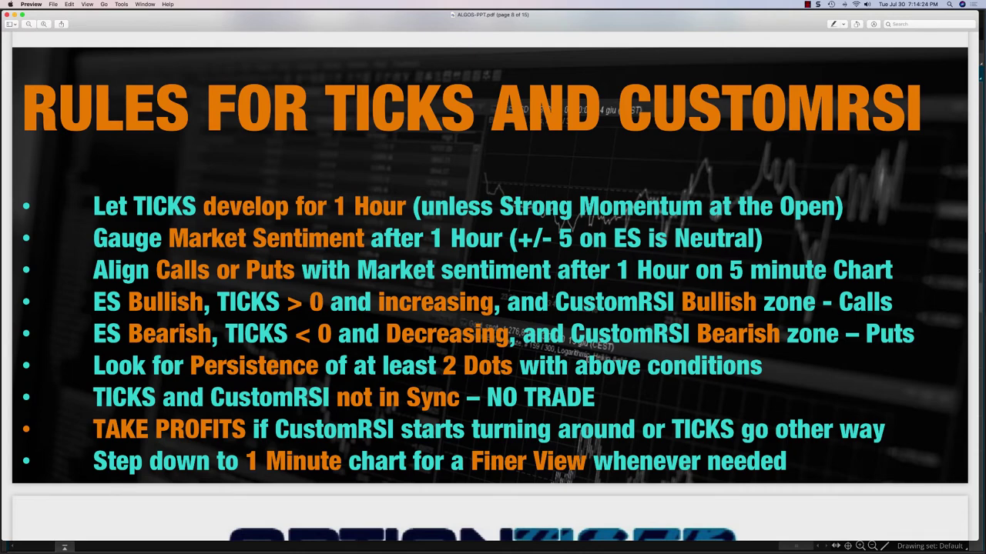
pyautogui.scroll(2, 489, 277)
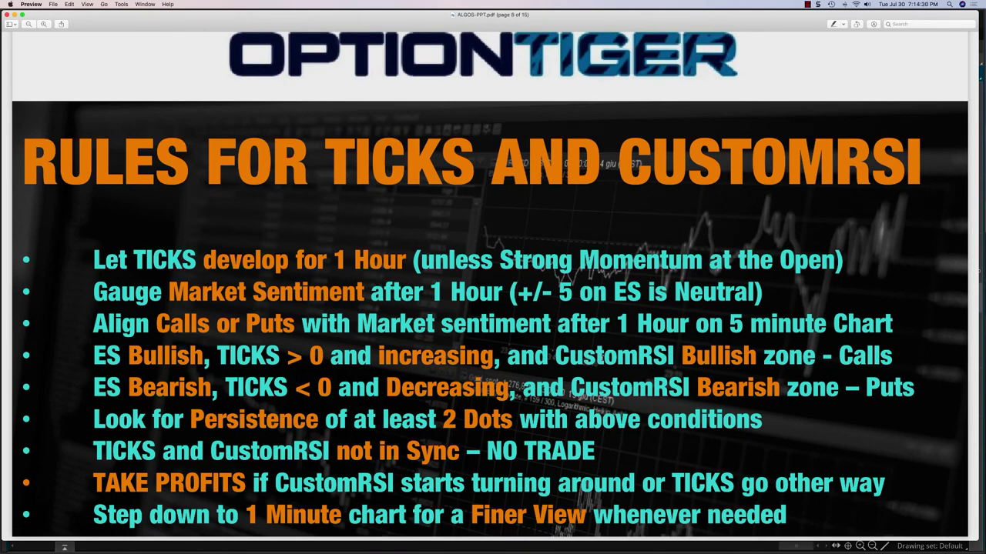
pyautogui.click(971, 402)
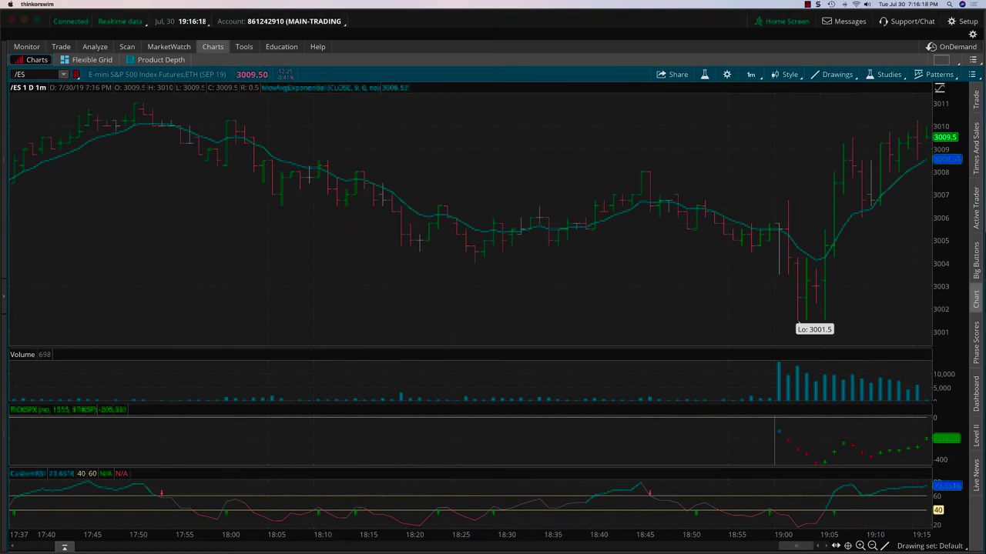
# Step: Bring up the detached Quotes watchlist with Daytrades ratings and nudge it slightly left
pyautogui.press('super+grave')
pyautogui.moveTo(708, 44); pyautogui.dragTo(677, 42)
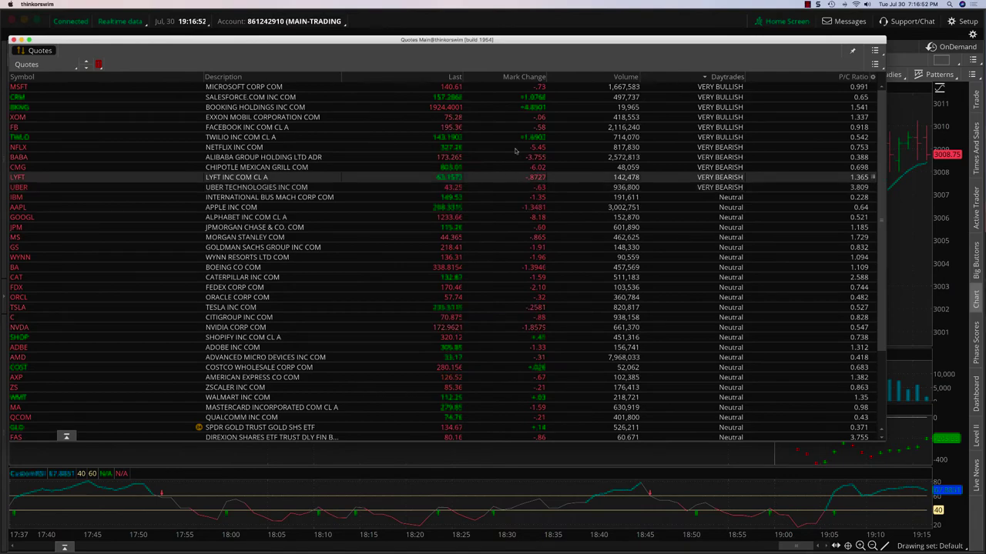
# Step: Minimize the Quotes window and switch the chart symbol to MSFT, then back to /ES
pyautogui.doubleClick(465, 39)
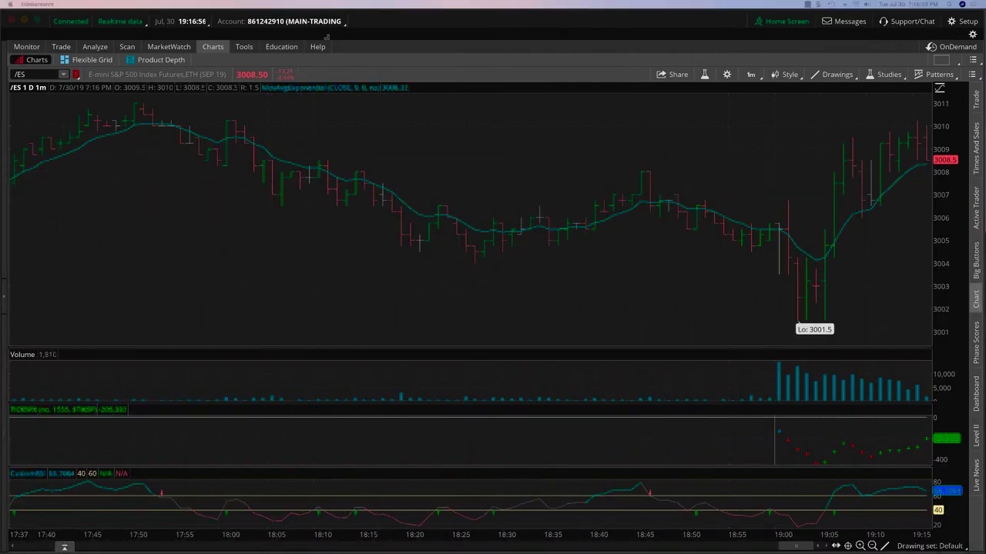
pyautogui.click(46, 75)
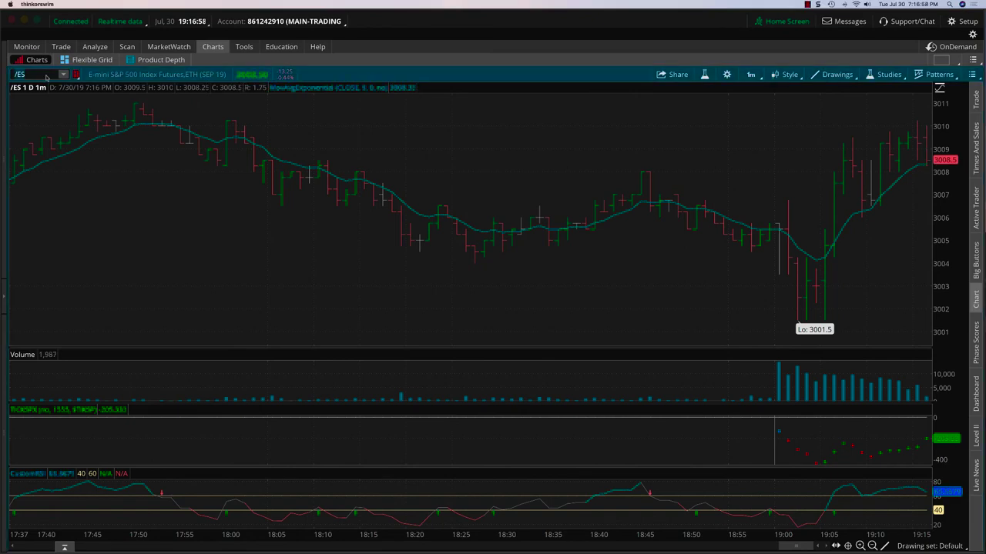
pyautogui.write('MSFT')
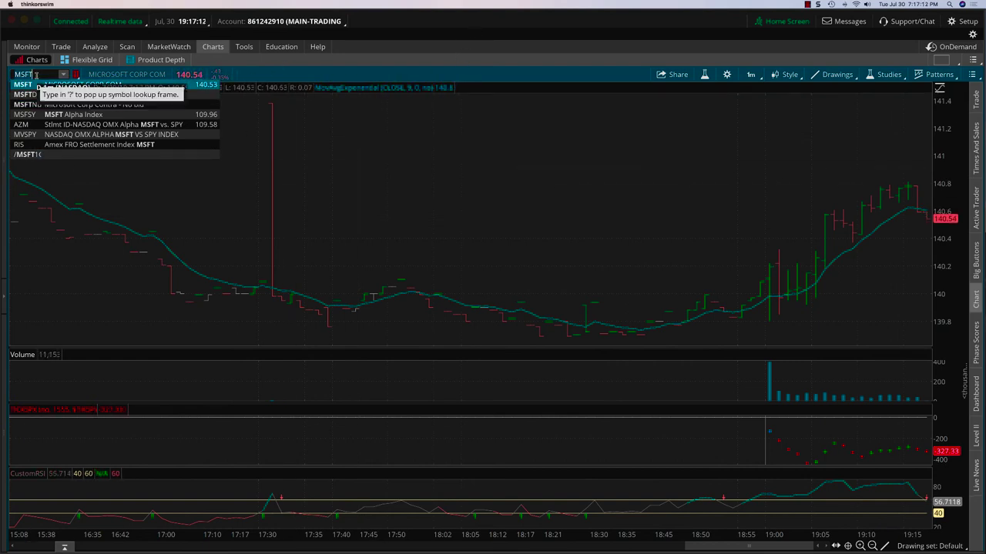
pyautogui.press('BackSpace')
pyautogui.press('BackSpace')
pyautogui.press('BackSpace')
pyautogui.press('BackSpace')
pyautogui.write('/')
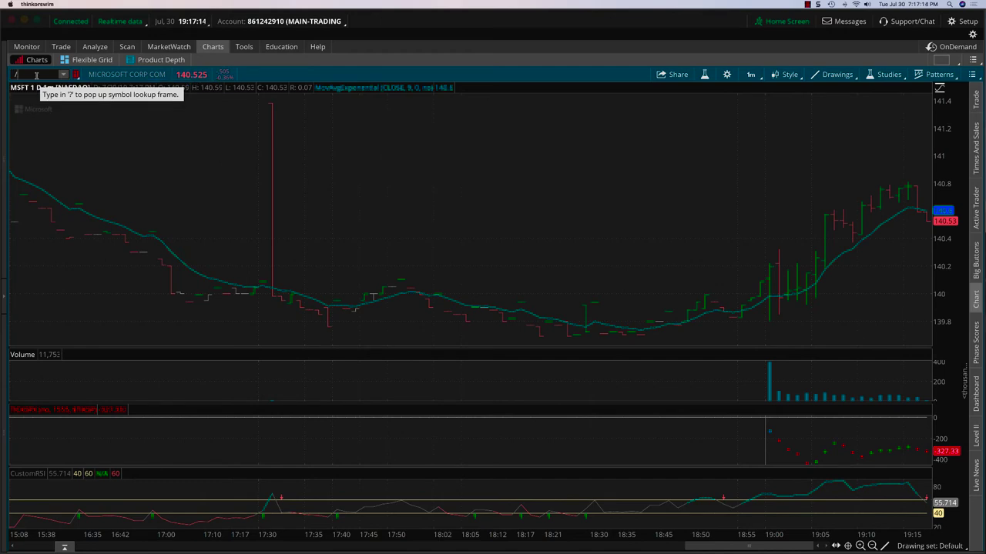
pyautogui.write('ES')
pyautogui.press('Return')
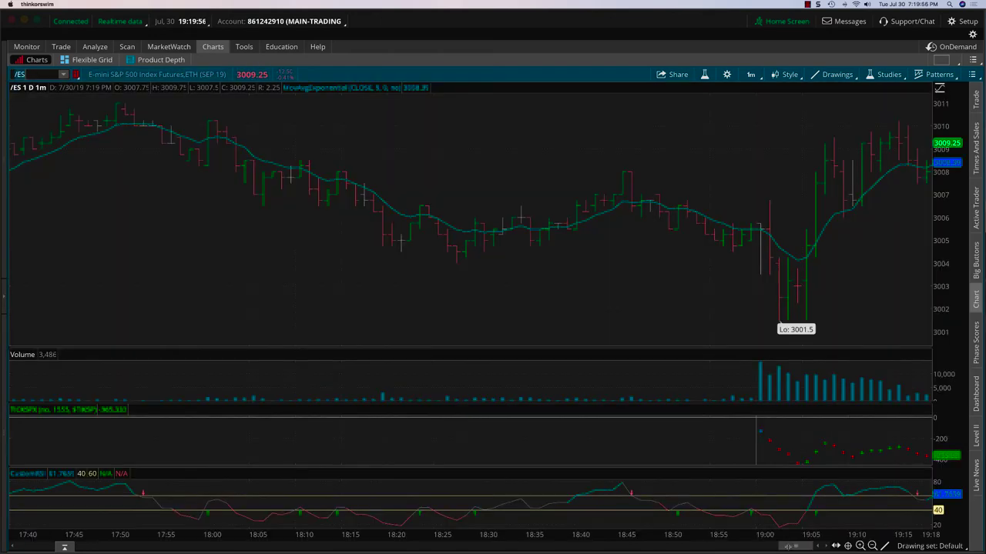
# Step: Set the /ES chart to 5 days of 5-minute bars and pan to the overnight session
pyautogui.moveTo(790, 546); pyautogui.dragTo(21, 545)
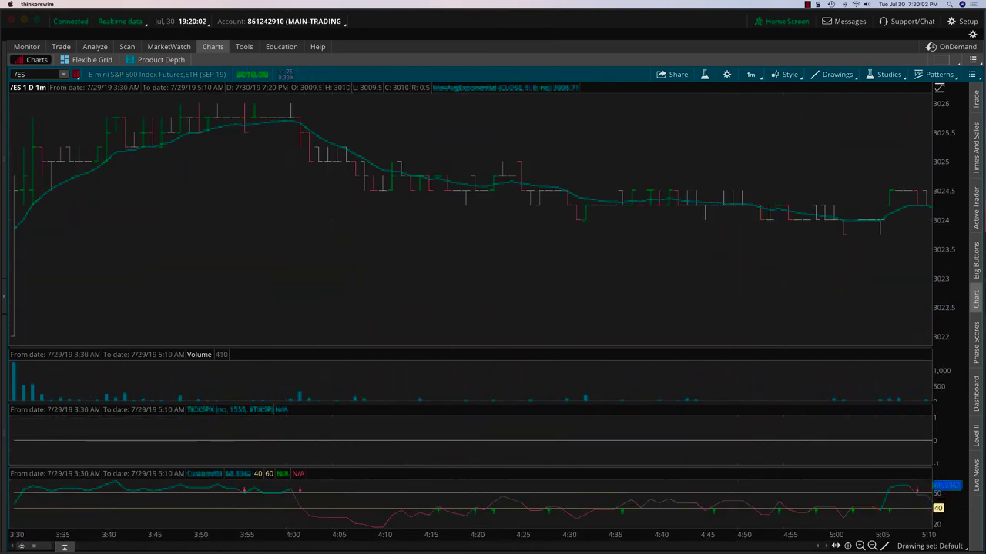
pyautogui.scroll(-15, 826, 115)
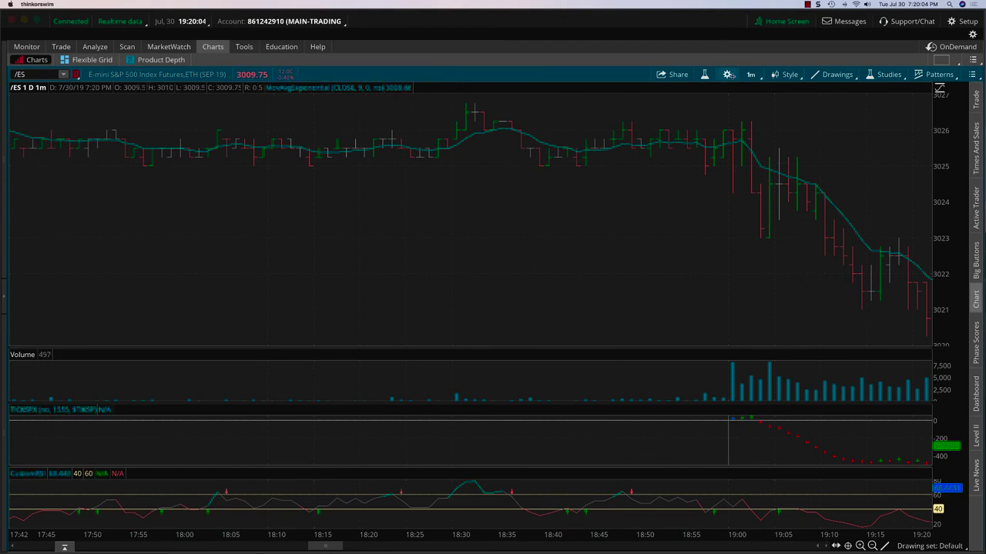
pyautogui.click(749, 74)
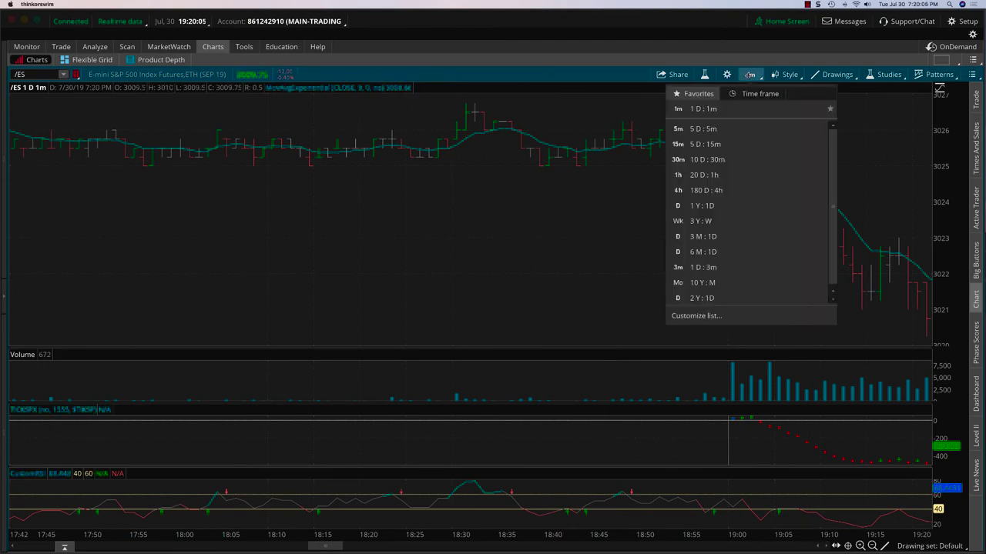
pyautogui.click(739, 130)
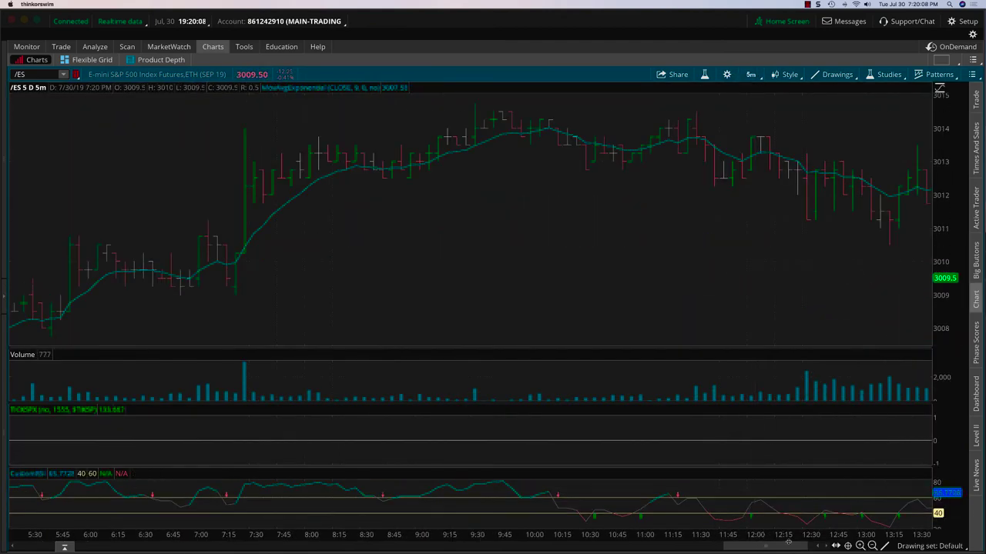
pyautogui.moveTo(791, 548); pyautogui.dragTo(46, 544)
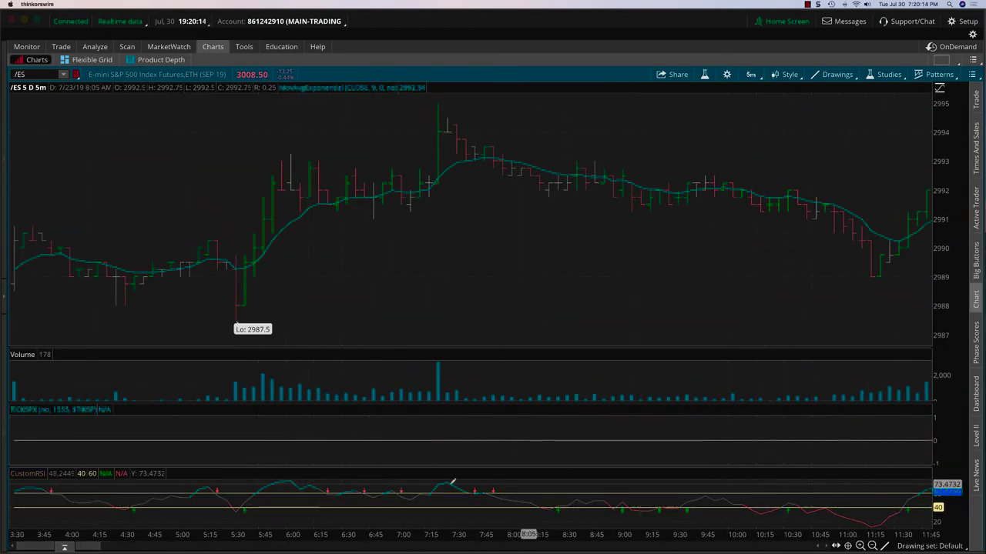
pyautogui.moveTo(91, 545); pyautogui.dragTo(152, 549)
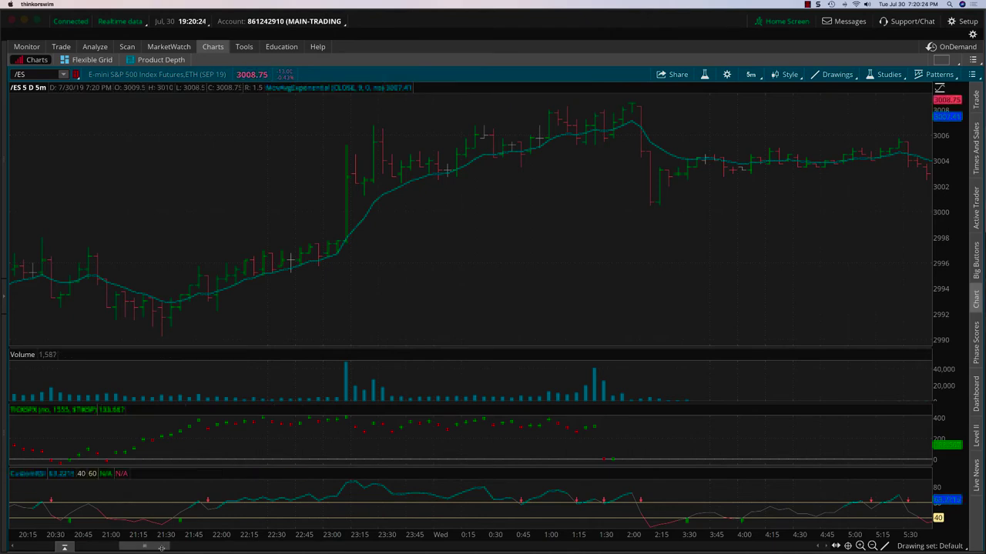
# Step: Pan the /ES chart slightly earlier to span roughly 18:45 through 4:00
pyautogui.moveTo(162, 548); pyautogui.dragTo(153, 546)
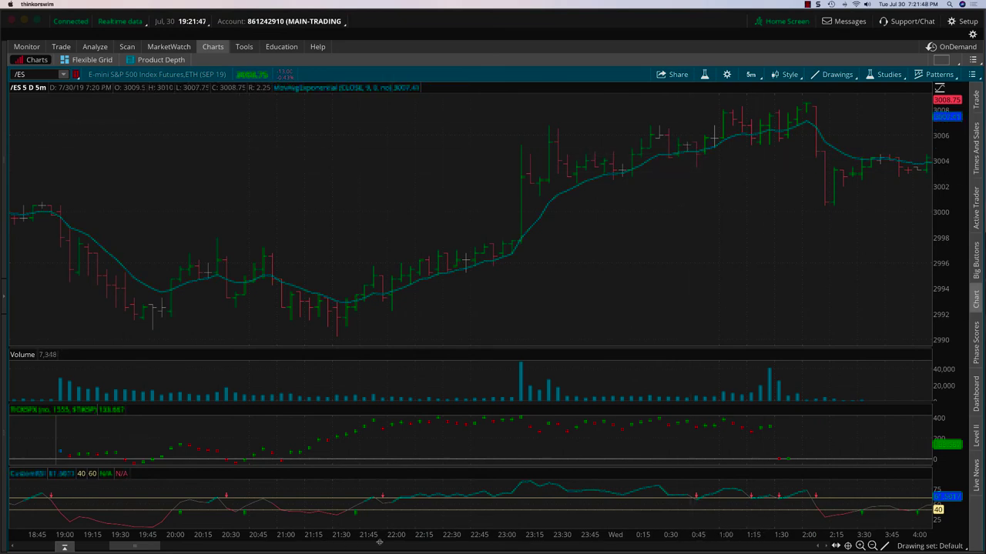
# Step: Pan forward to the next overnight session, about 21:45 to 7:00 Thursday
pyautogui.moveTo(144, 548); pyautogui.dragTo(271, 549)
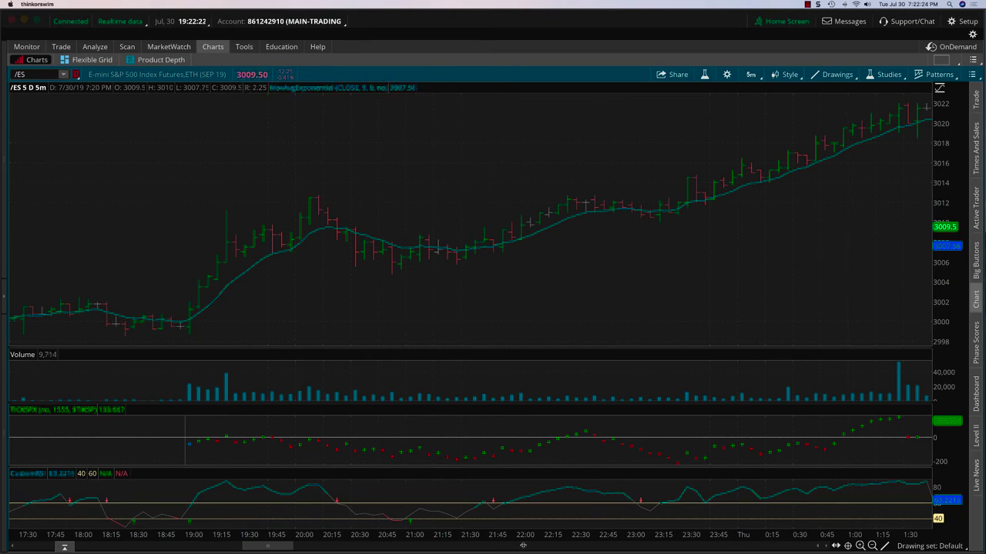
pyautogui.scroll(-5, 523, 545)
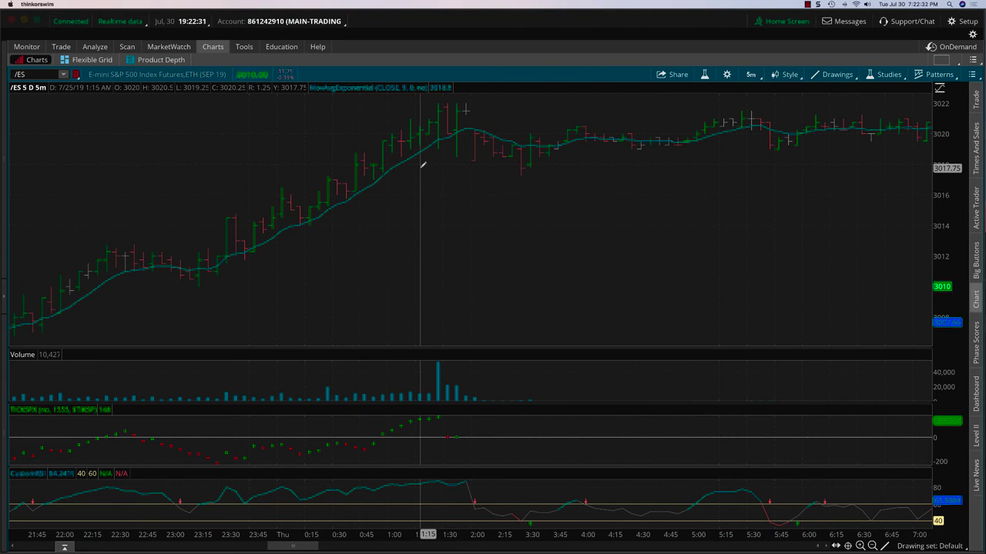
# Step: Pan the /ES chart to the latest session, about 11:00 to 19:00, and adjust the range
pyautogui.moveTo(307, 547); pyautogui.dragTo(411, 551)
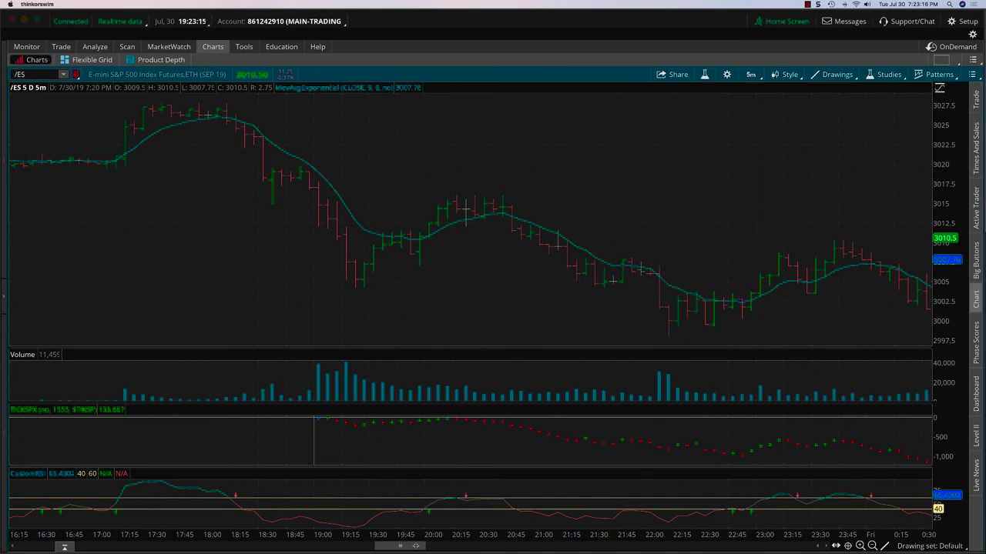
pyautogui.moveTo(410, 546); pyautogui.dragTo(818, 543)
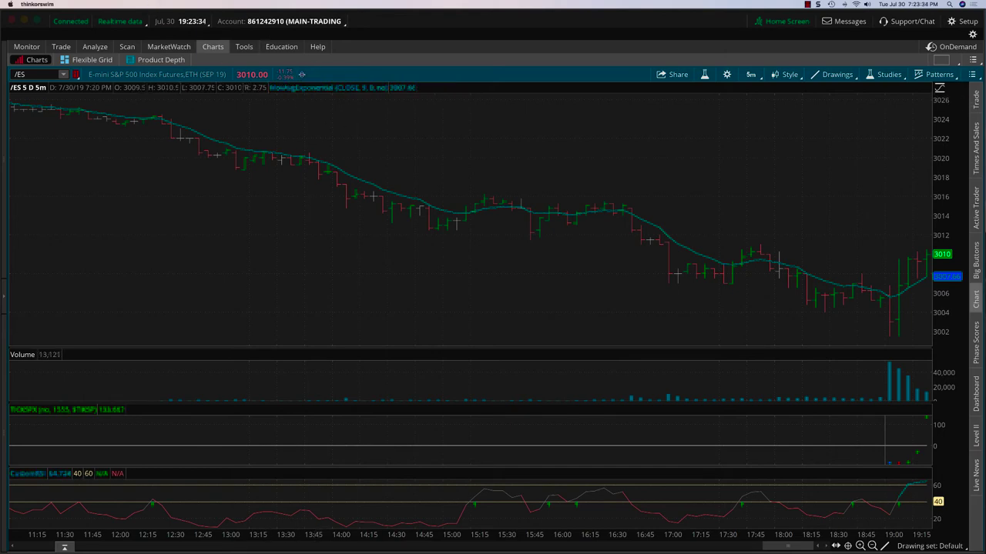
pyautogui.scroll(1, 391, 129)
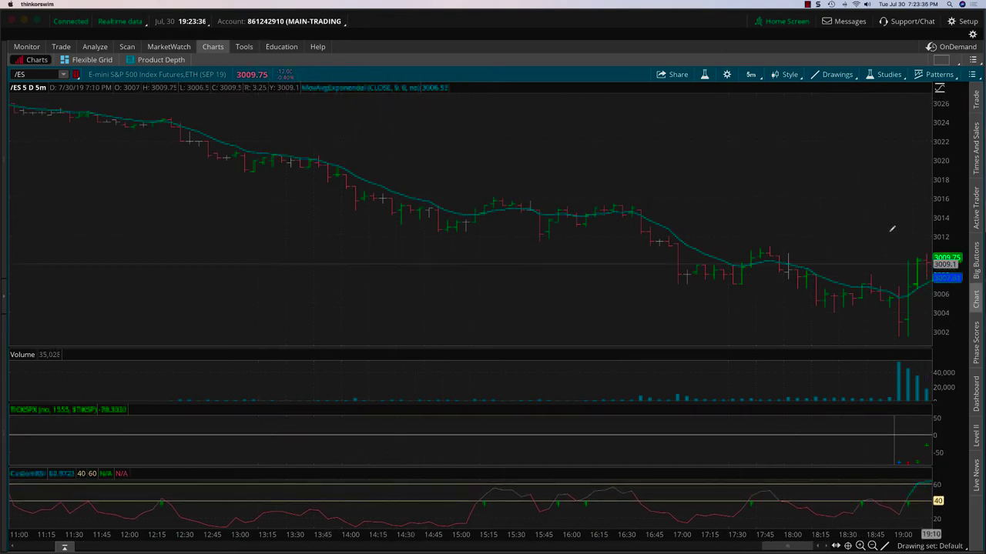
pyautogui.scroll(2, 891, 229)
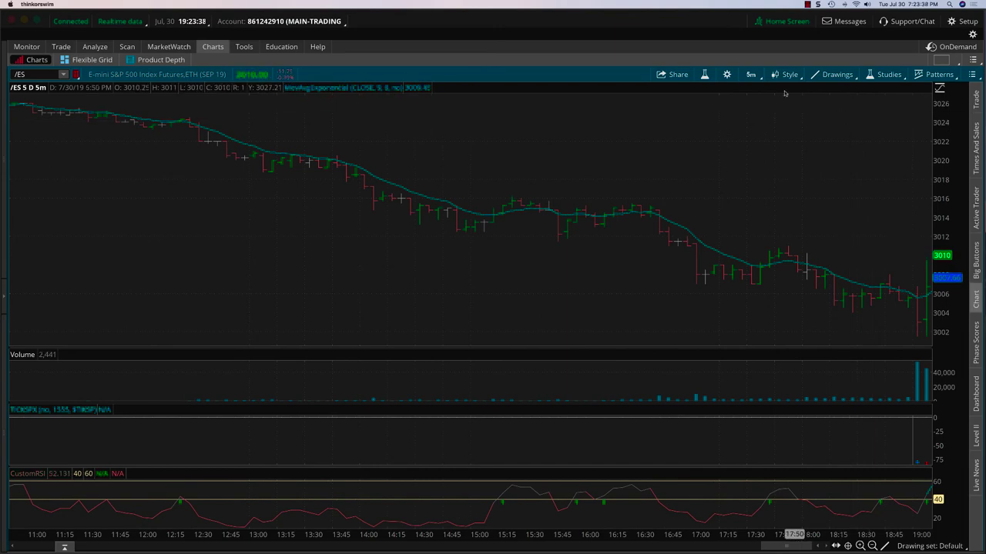
pyautogui.click(749, 76)
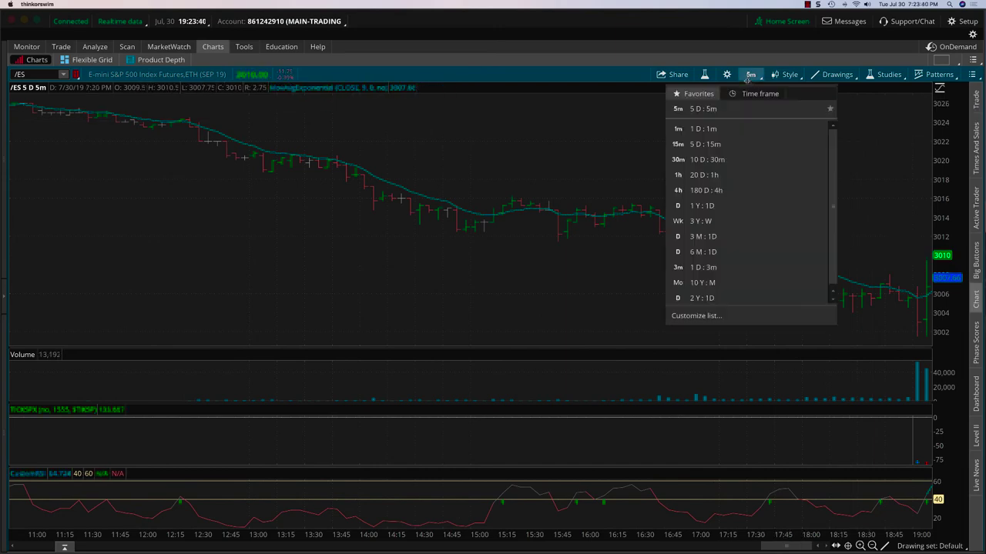
pyautogui.click(707, 129)
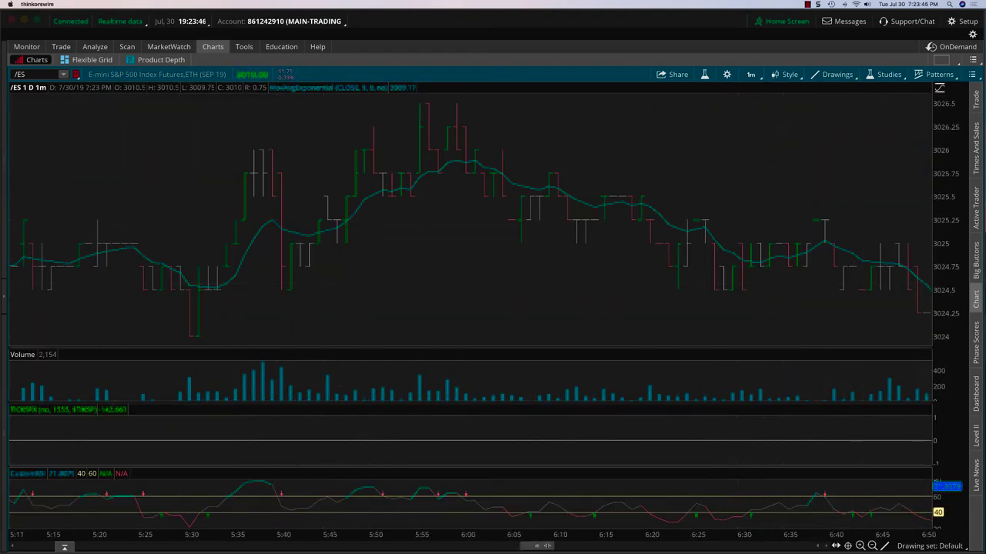
pyautogui.moveTo(542, 546); pyautogui.dragTo(795, 546)
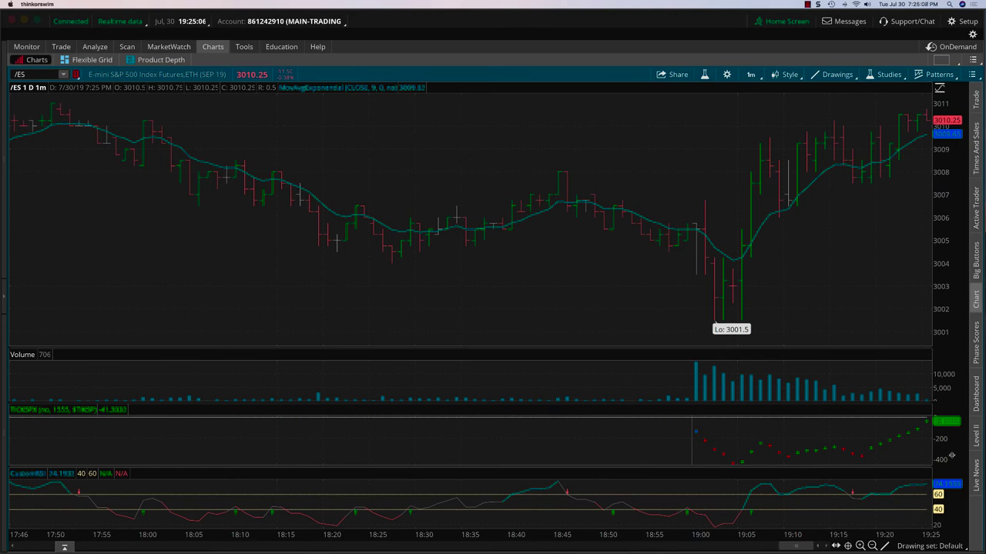
pyautogui.scroll(1, 875, 440)
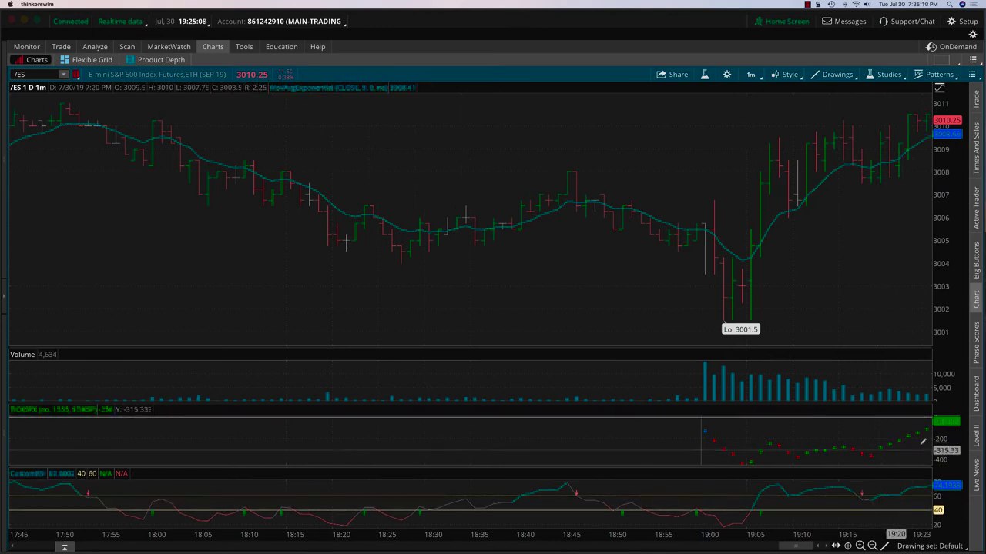
pyautogui.scroll(-1, 899, 436)
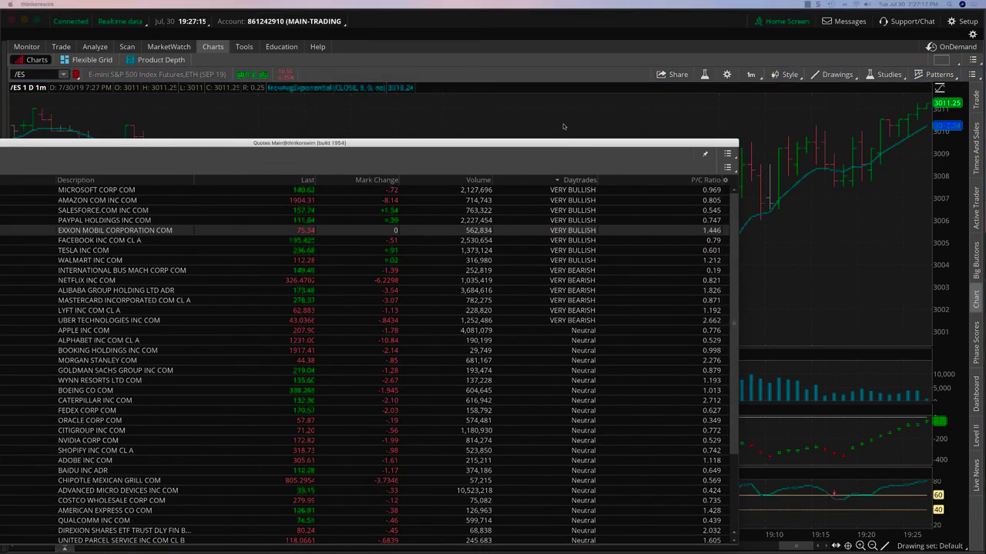
# Step: Move the floating Quotes watchlist mostly off-screen to the left, uncovering the /ES chart
pyautogui.moveTo(597, 115); pyautogui.dragTo(666, 42)
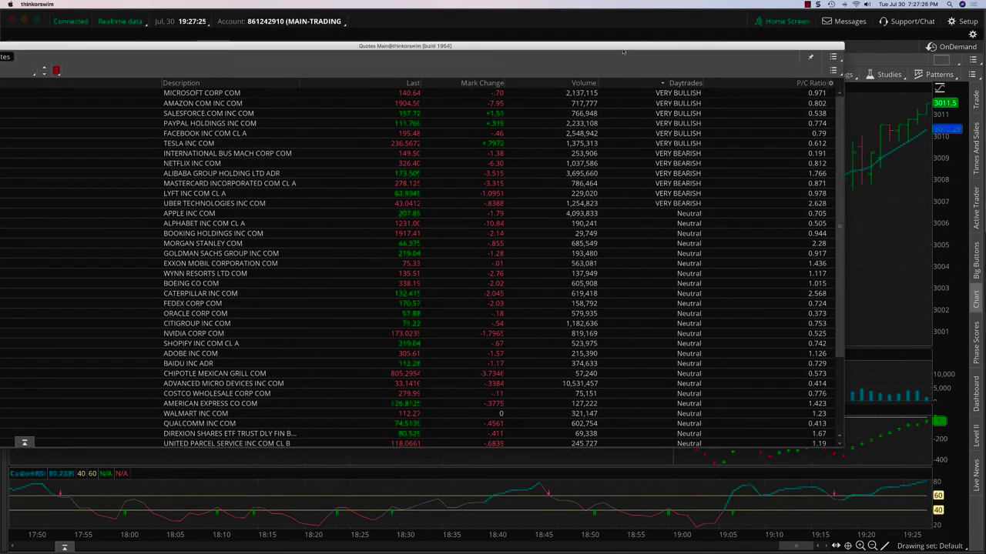
pyautogui.moveTo(657, 38); pyautogui.dragTo(3, 127)
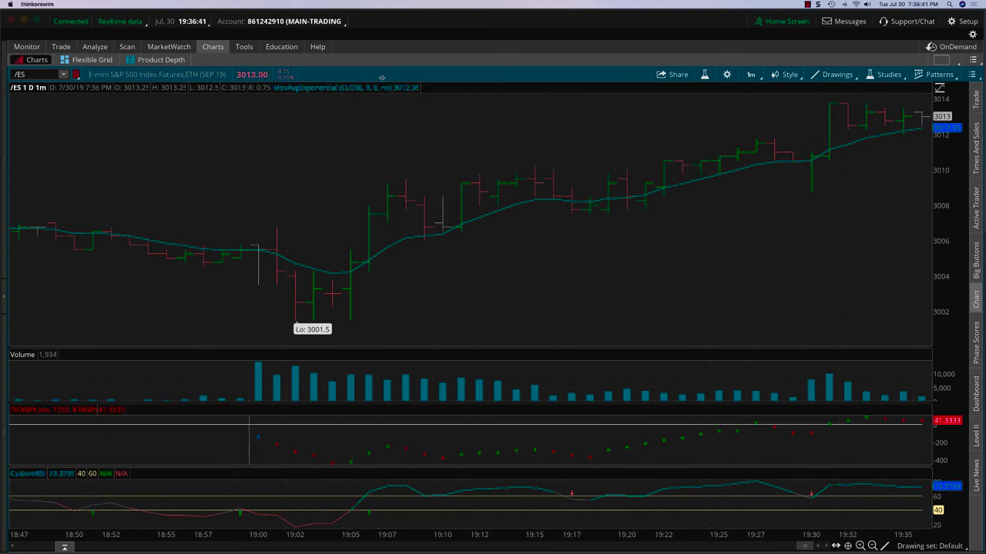
# Step: Set the /ES chart to 5 days of 5-minute bars and reopen the time-frame list
pyautogui.click(745, 75)
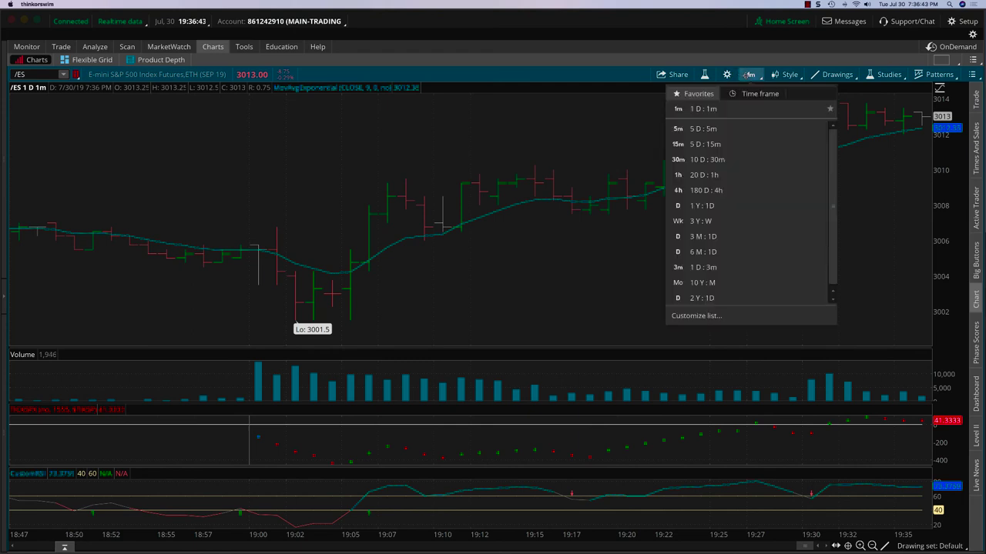
pyautogui.click(713, 130)
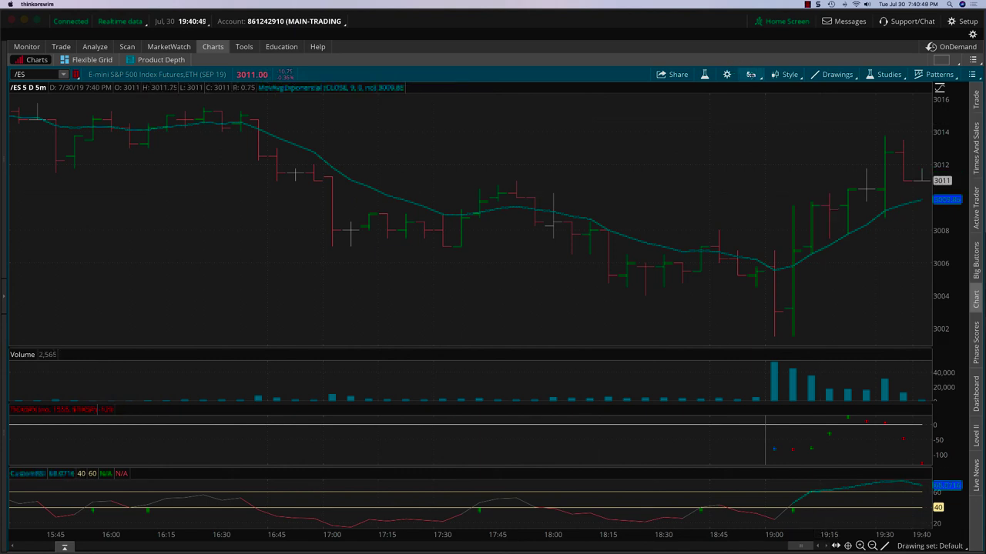
pyautogui.click(751, 74)
# Step: Switch the /ES chart to 1 D : 1m bars, then reopen the time-frame list
pyautogui.click(703, 129)
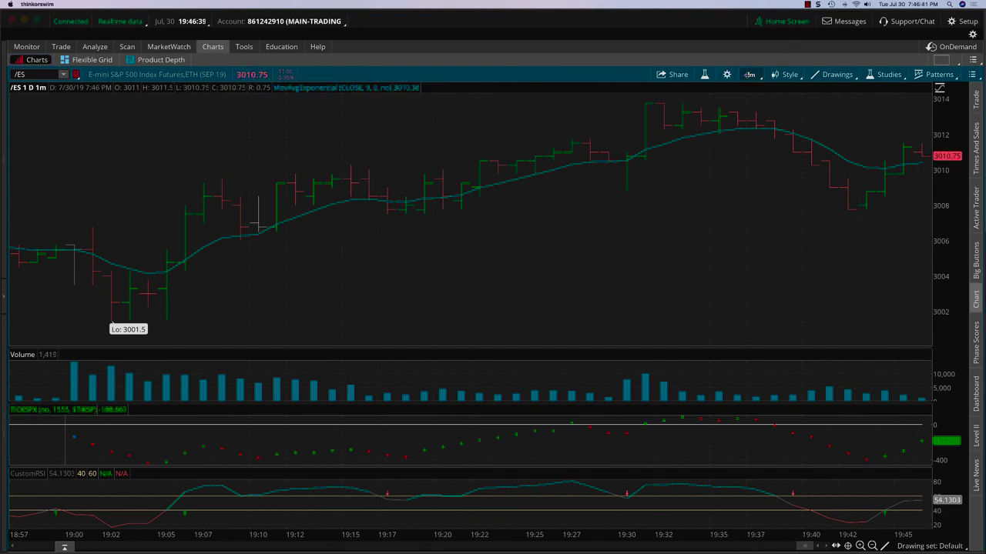
pyautogui.click(751, 74)
# Step: Set the chart time frame back to 5 D : 5m bars
pyautogui.click(702, 129)
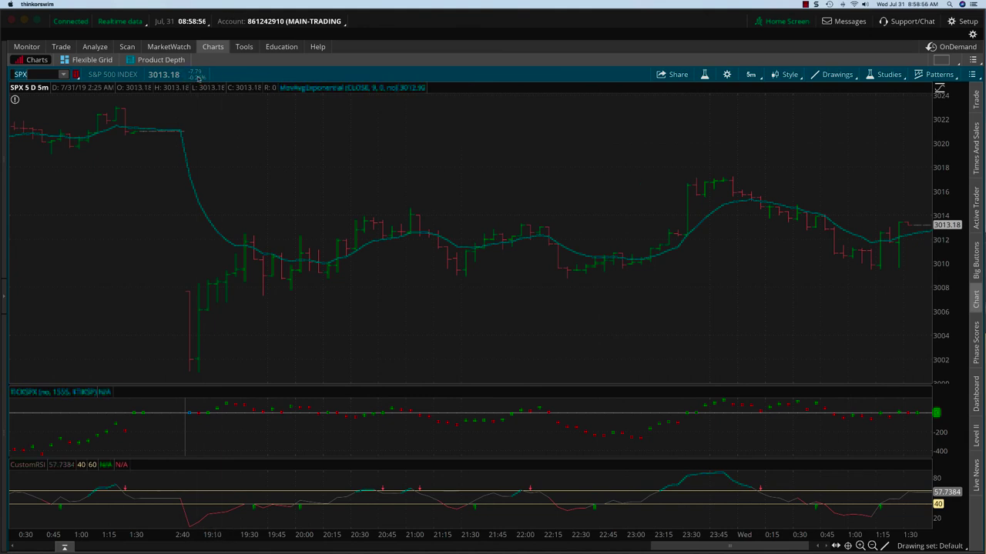
pyautogui.moveTo(517, 87)
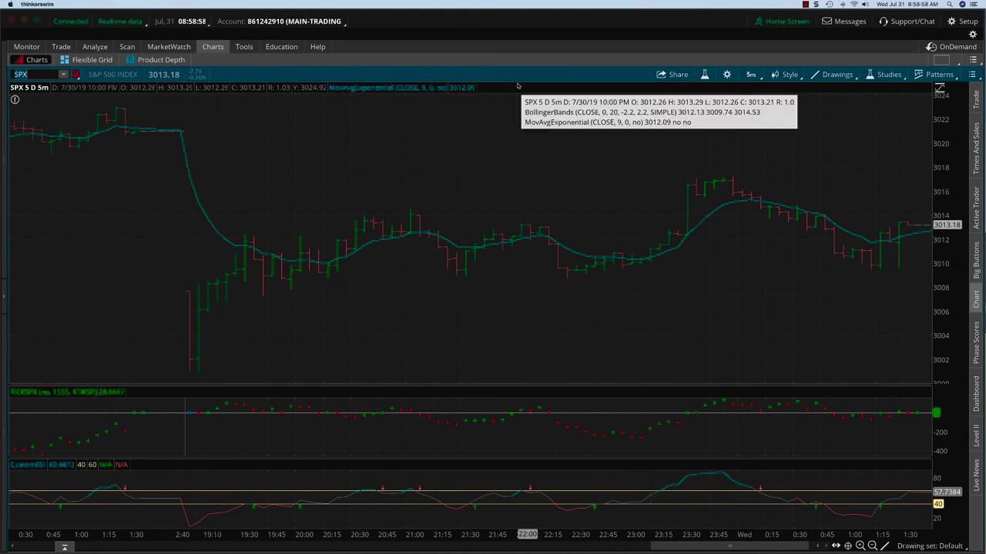